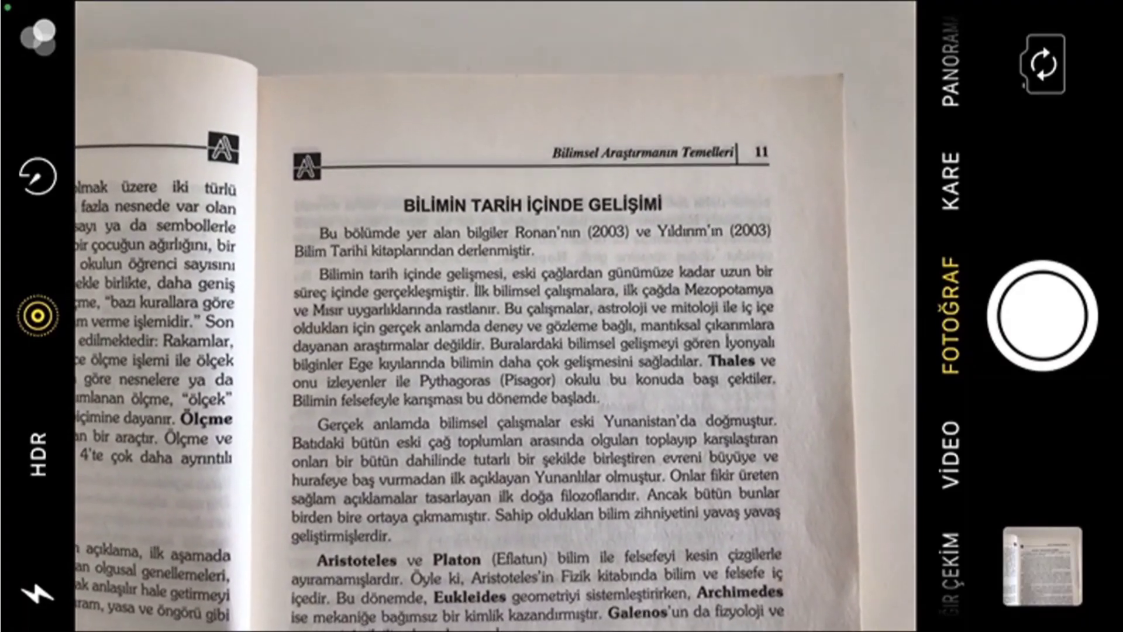
# Take a photo of the book page titled BİLİMİN TARİH İÇİNDE GELİŞİMİ.
pyautogui.click(1042, 316)
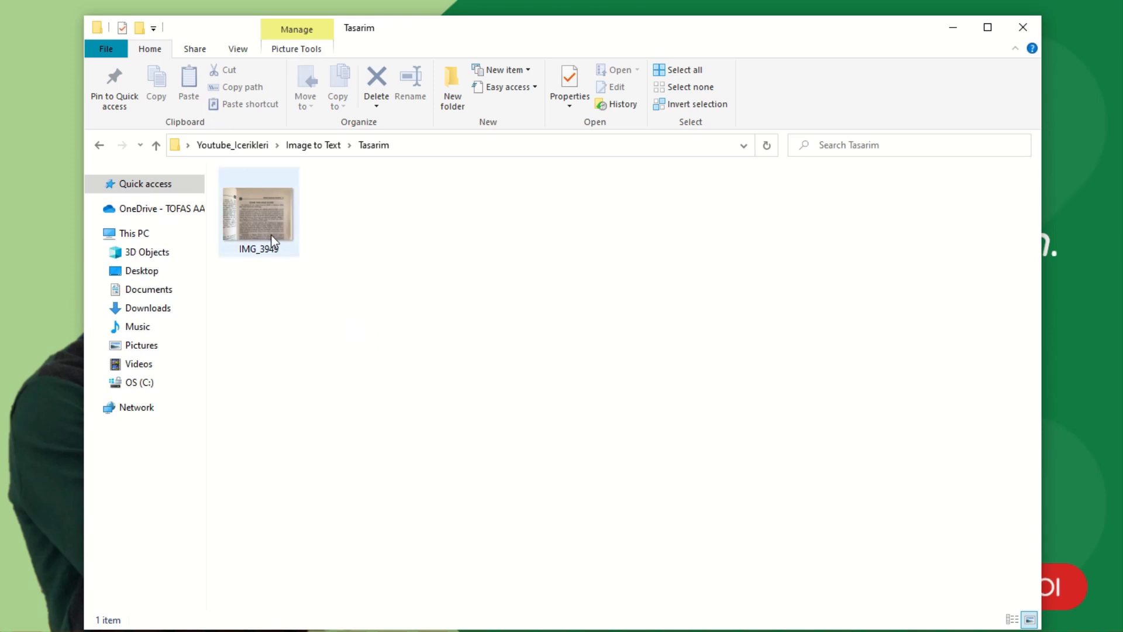
# Create a new Microsoft Word document named Deneme in the Tasarim folder.
pyautogui.rightClick(408, 226)
pyautogui.moveTo(491, 412)
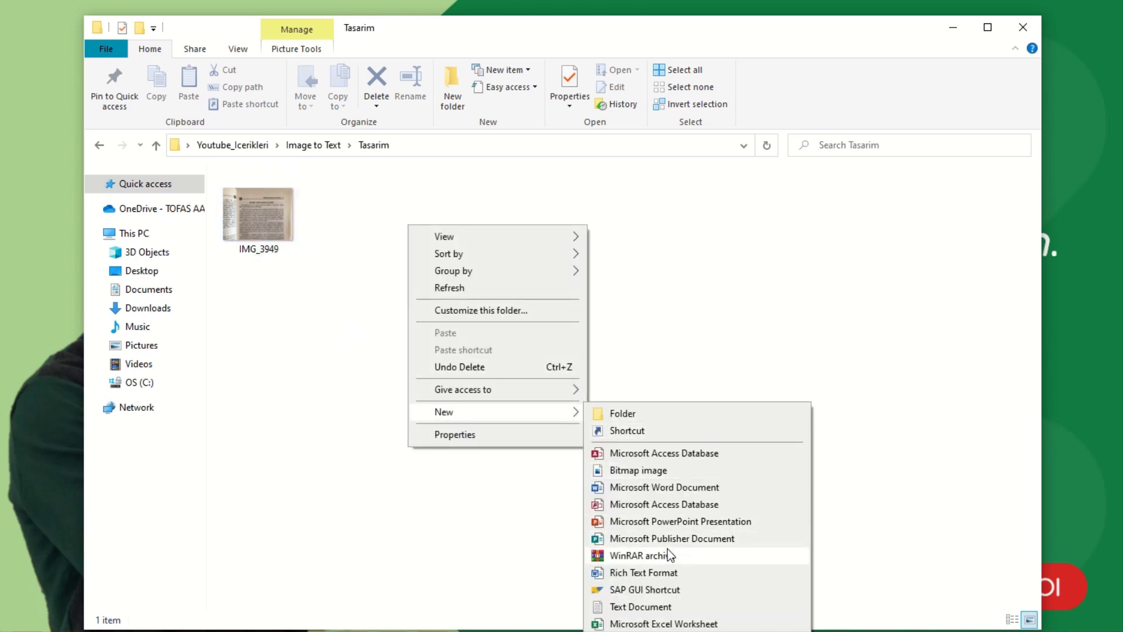
pyautogui.click(665, 490)
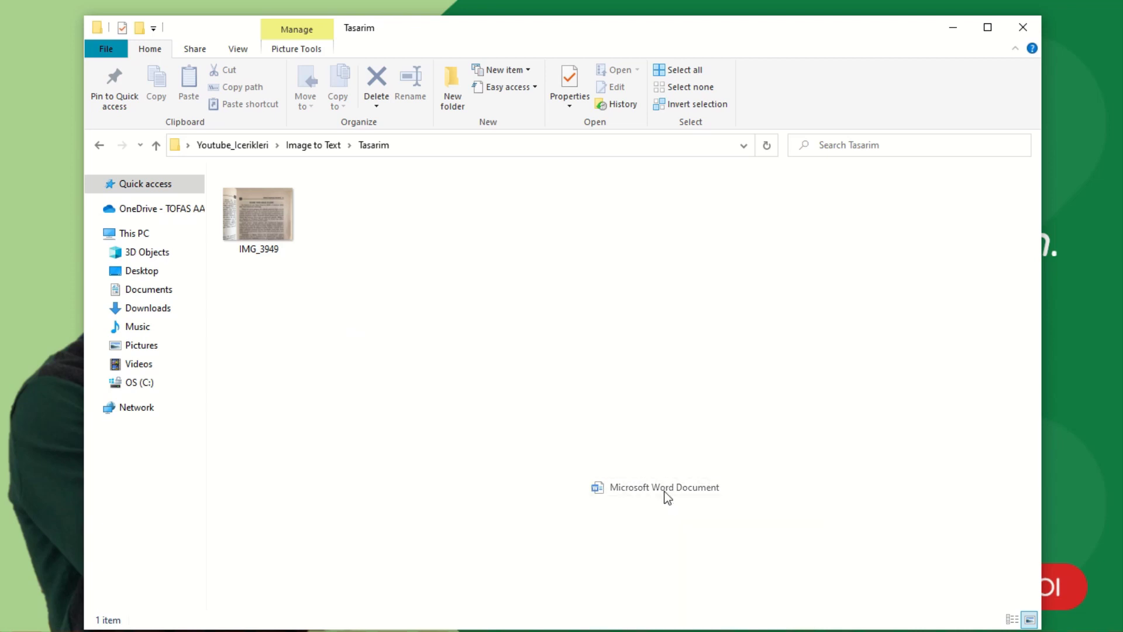
pyautogui.write('Deneme')
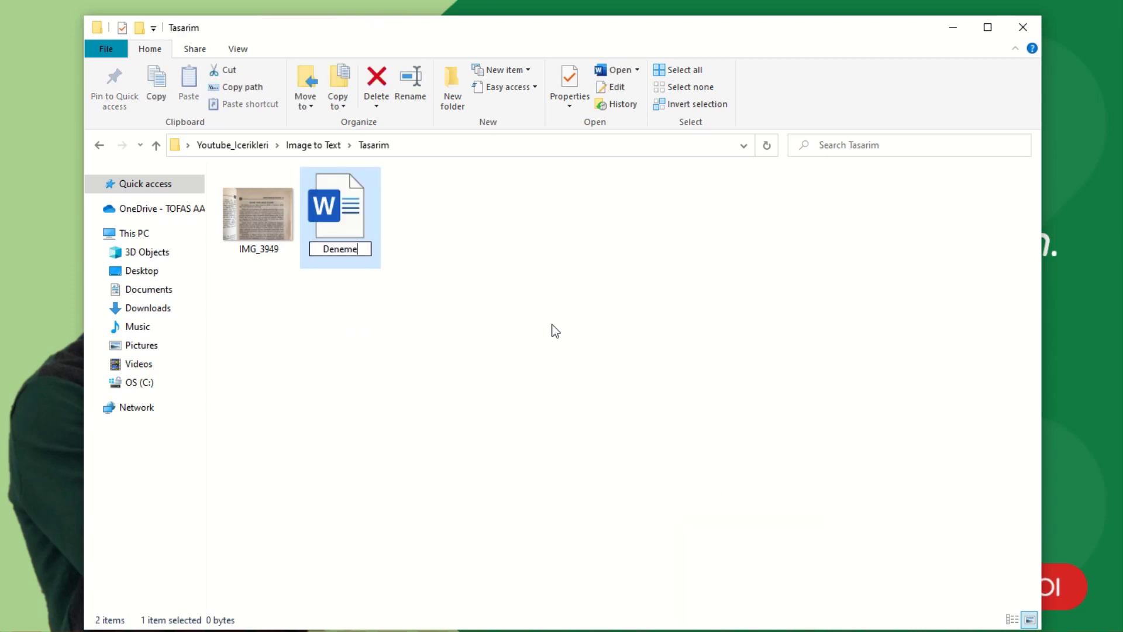
pyautogui.press('Return')
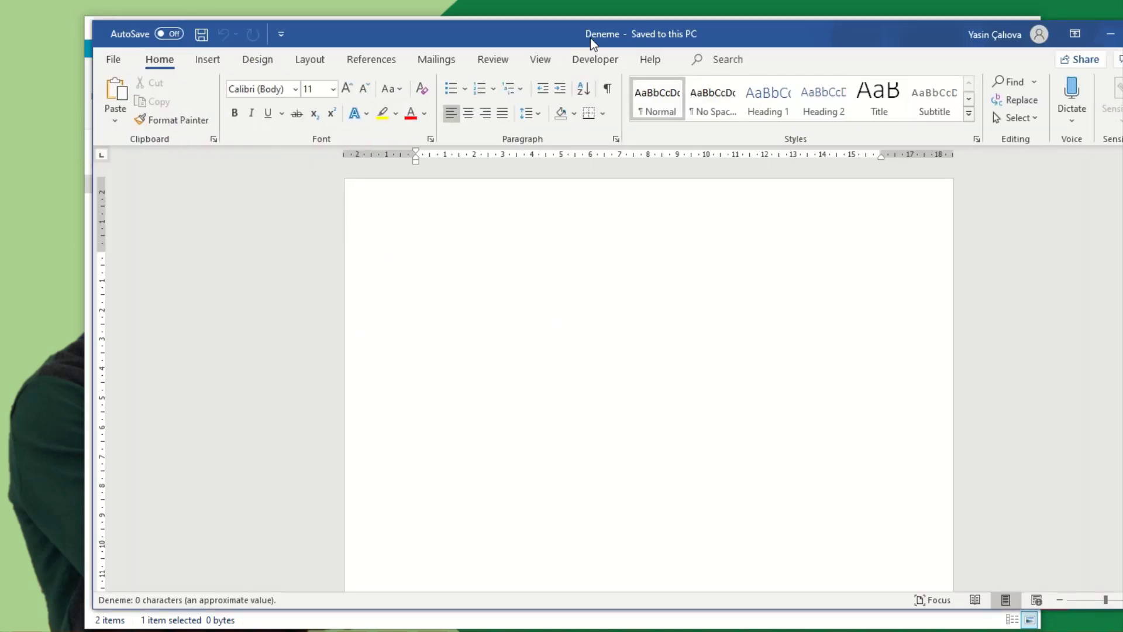
# Insert IMG_3949 from Desktop > Youtube_Icerikleri > Image to Text > Tasarim into the Deneme document.
pyautogui.moveTo(589, 35); pyautogui.dragTo(493, 37)
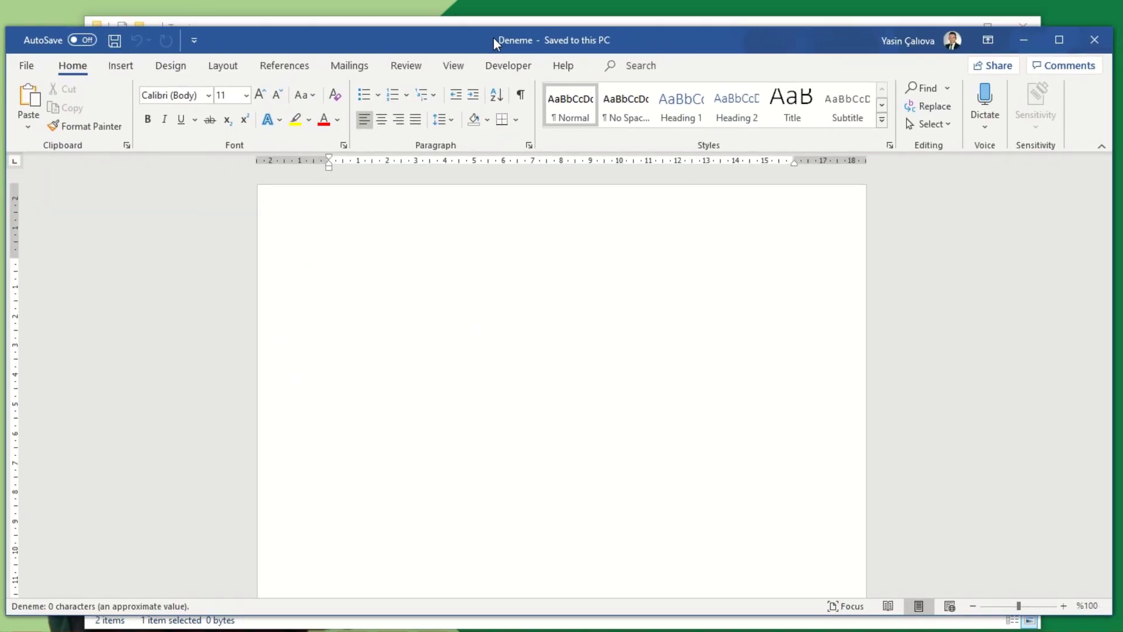
pyautogui.click(119, 67)
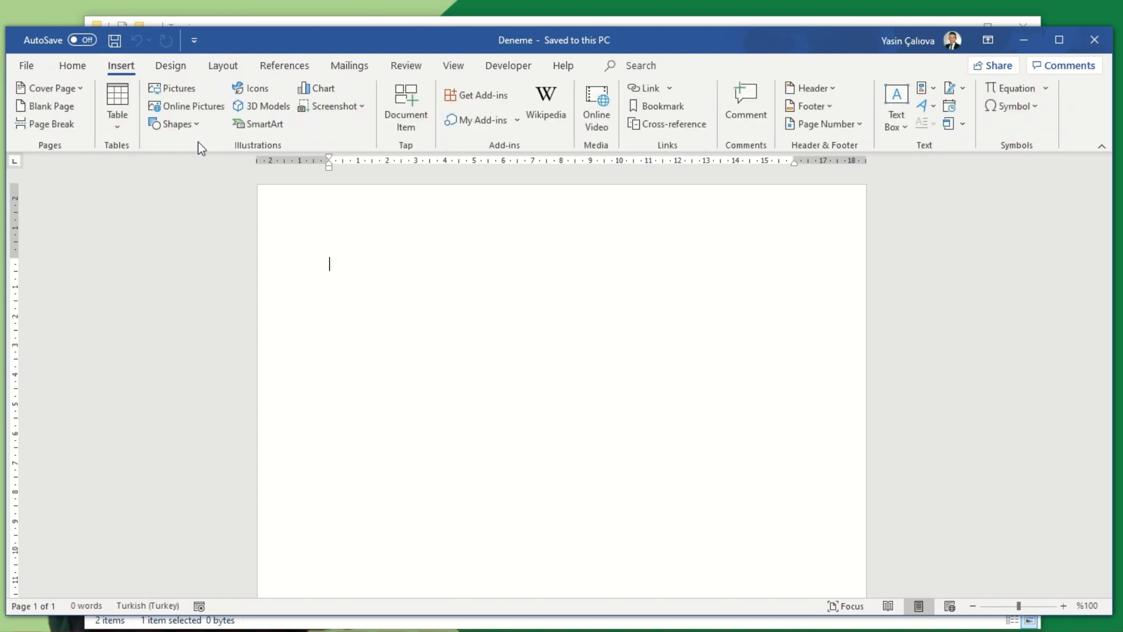
pyautogui.click(171, 89)
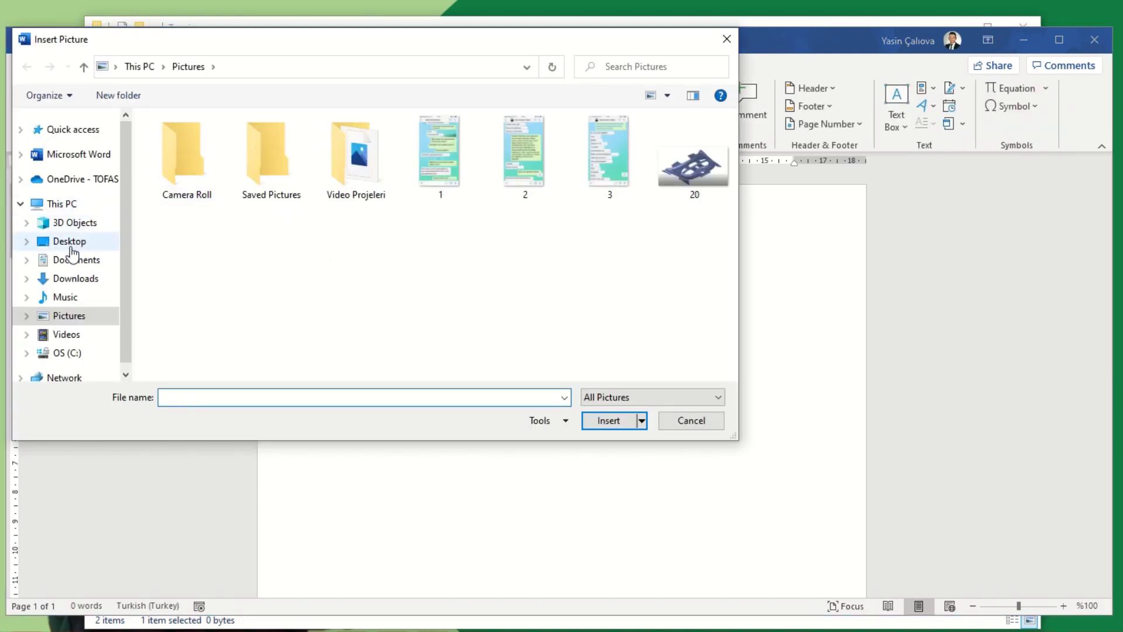
pyautogui.click(72, 249)
pyautogui.doubleClick(203, 257)
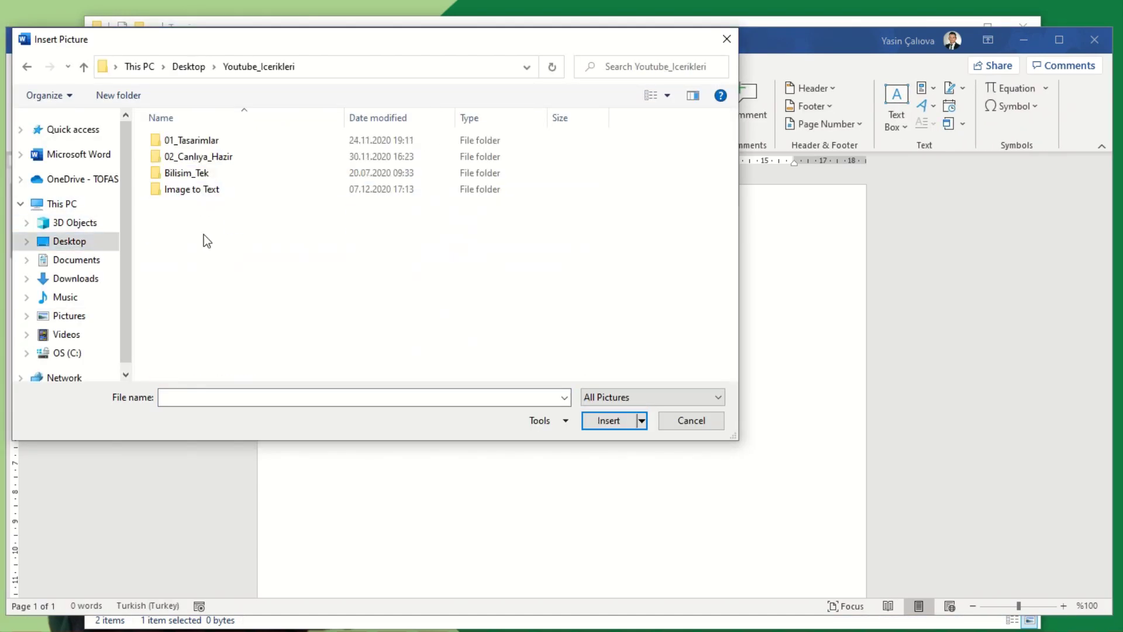
pyautogui.doubleClick(190, 189)
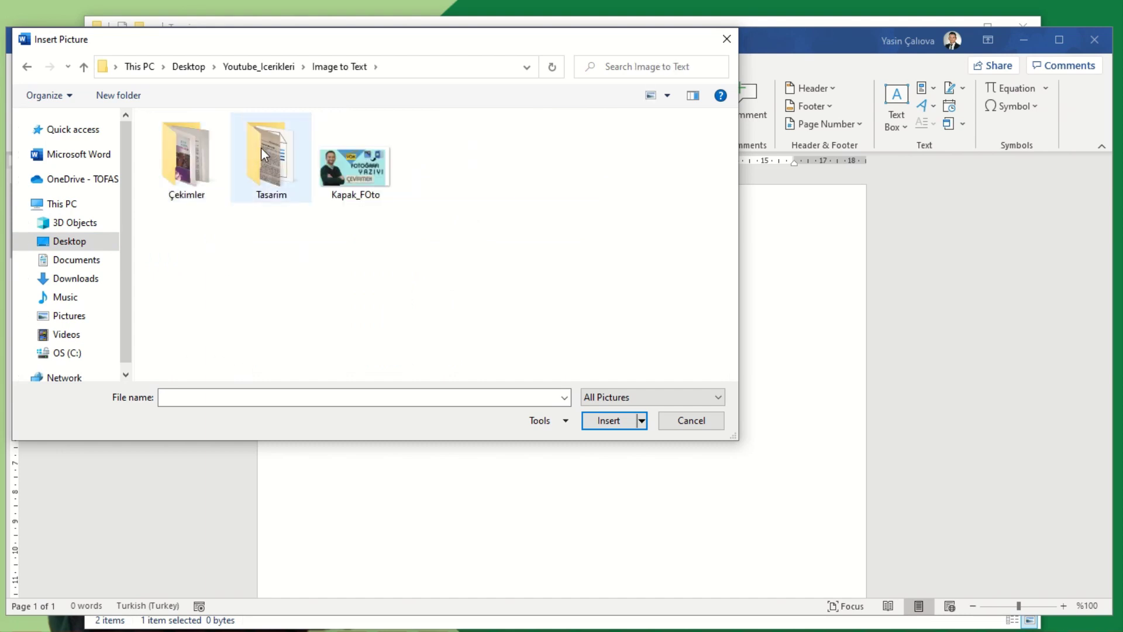
pyautogui.doubleClick(261, 146)
pyautogui.click(185, 167)
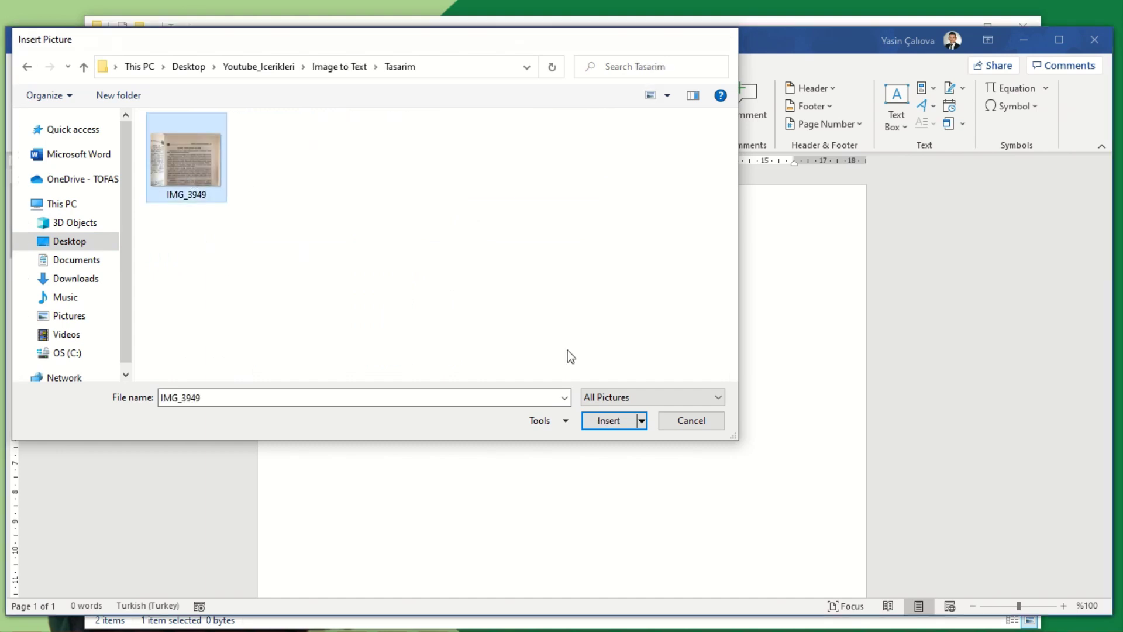
pyautogui.press('Return')
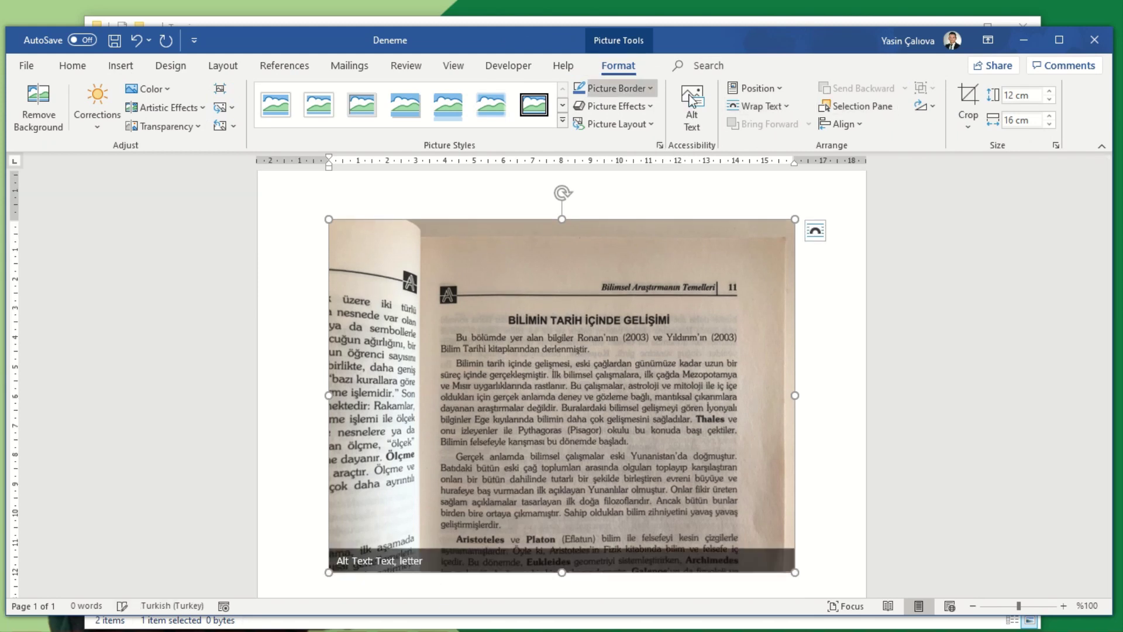
# Crop the photo's left, bottom, right and top edges to leave only the right-hand page's text.
pyautogui.click(968, 99)
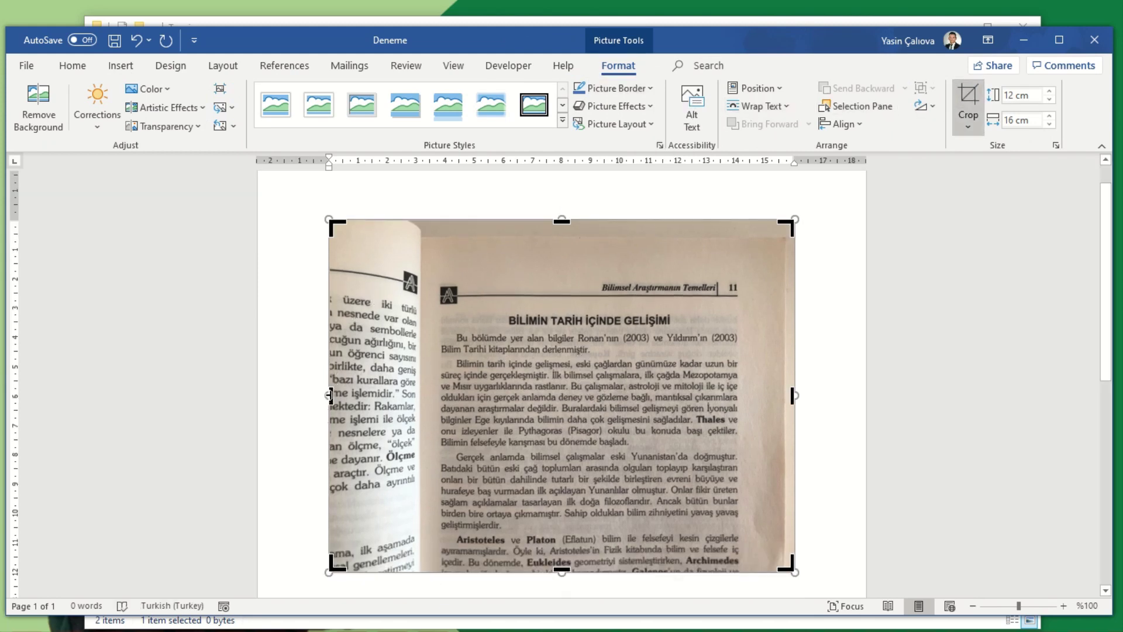
pyautogui.moveTo(329, 395); pyautogui.dragTo(427, 395)
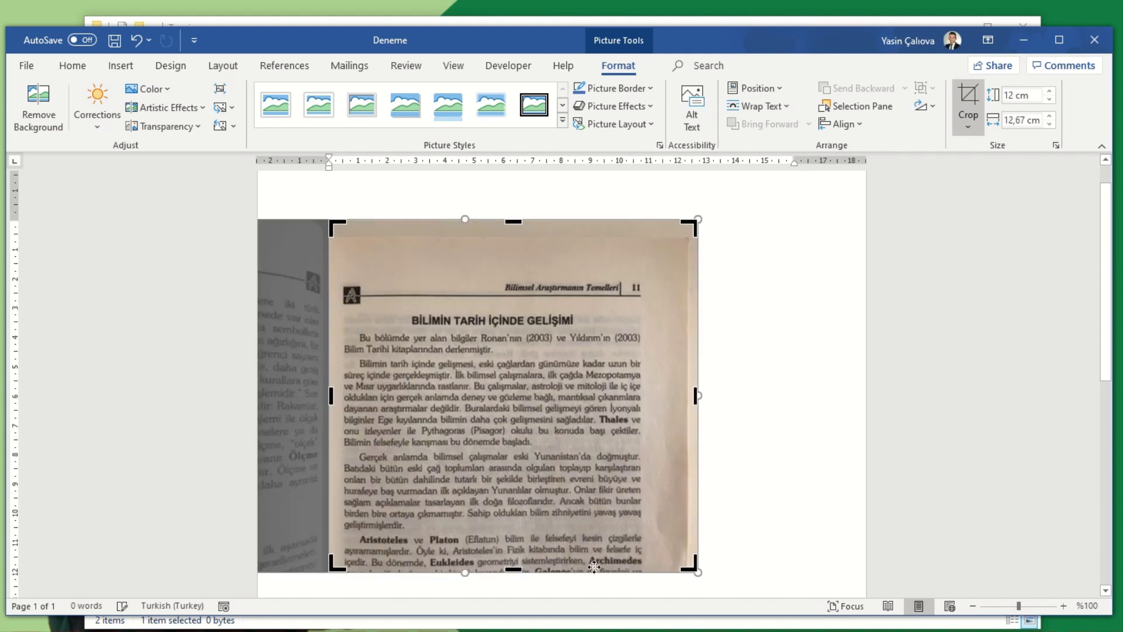
pyautogui.moveTo(518, 568); pyautogui.dragTo(518, 531)
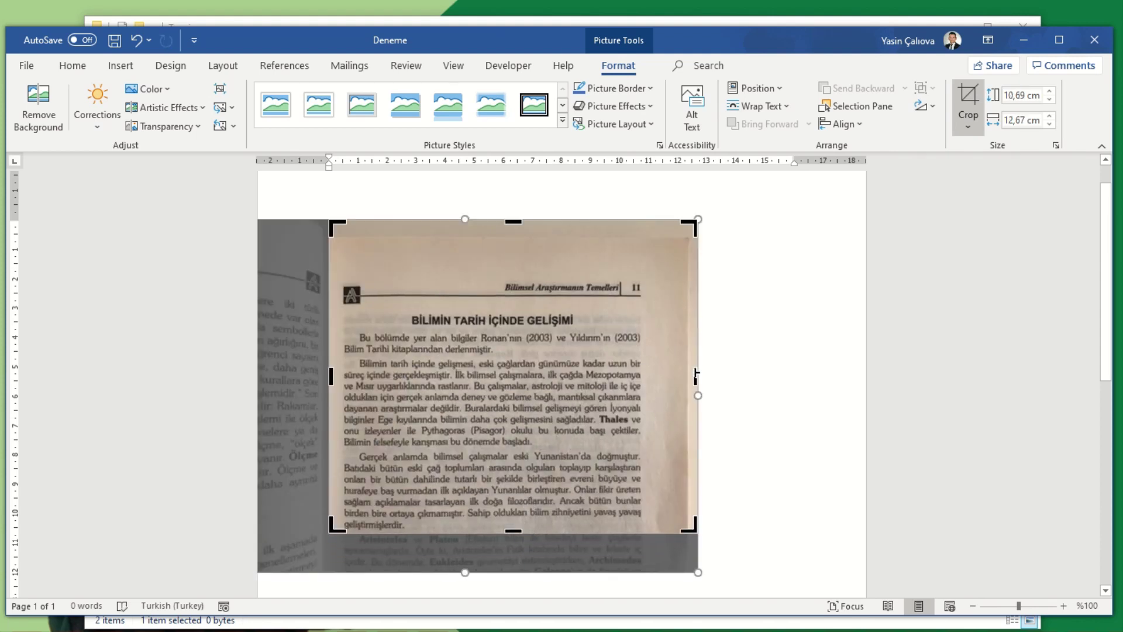
pyautogui.moveTo(696, 376); pyautogui.dragTo(662, 376)
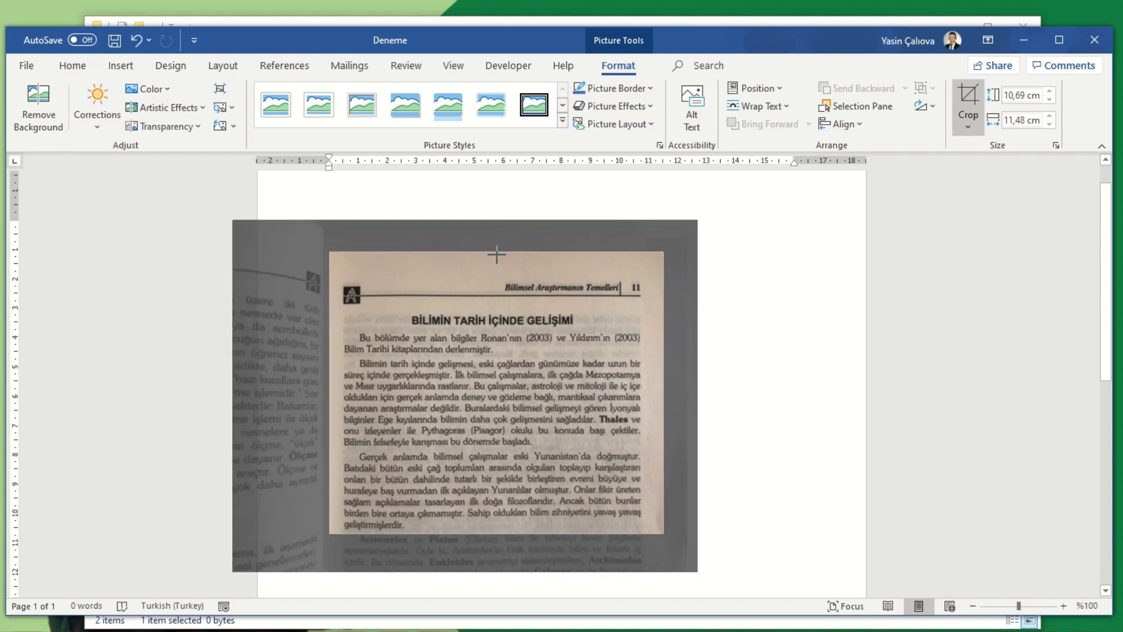
pyautogui.moveTo(496, 221); pyautogui.dragTo(497, 258)
pyautogui.click(728, 287)
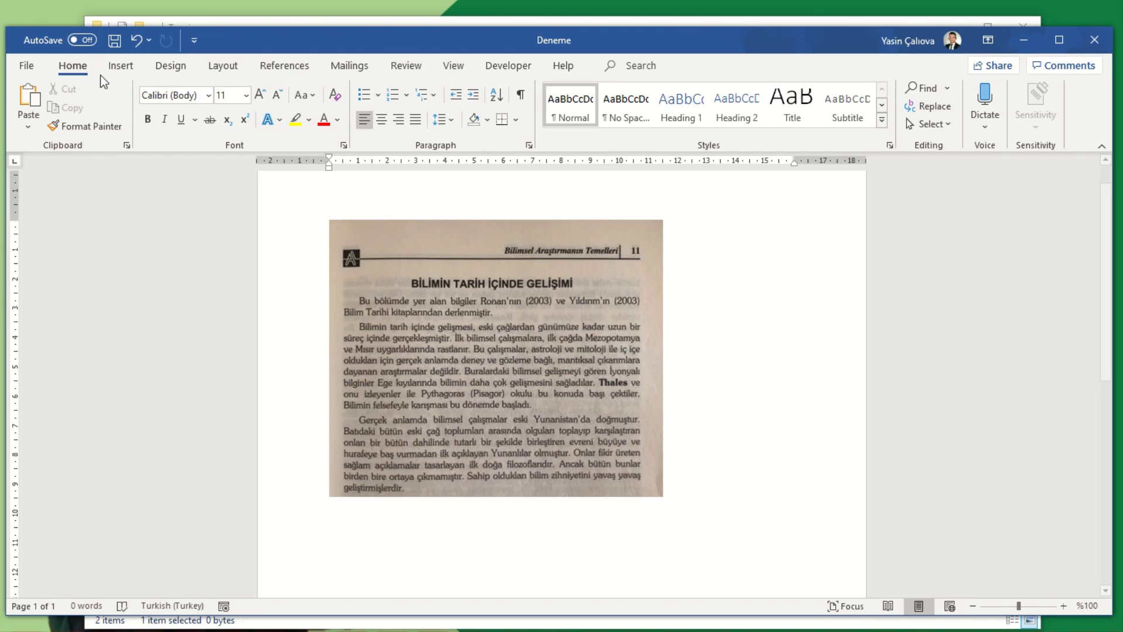
# Save the document as a PDF (*.pdf) named Deneme, then close Word keeping the changes.
pyautogui.click(27, 66)
pyautogui.click(78, 271)
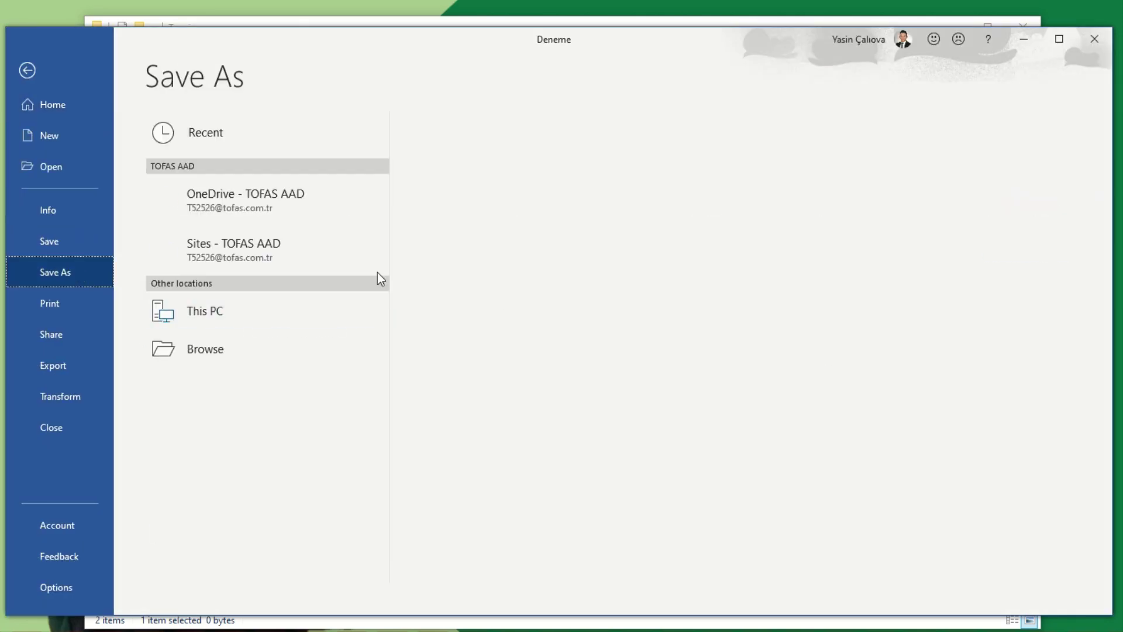
pyautogui.click(491, 165)
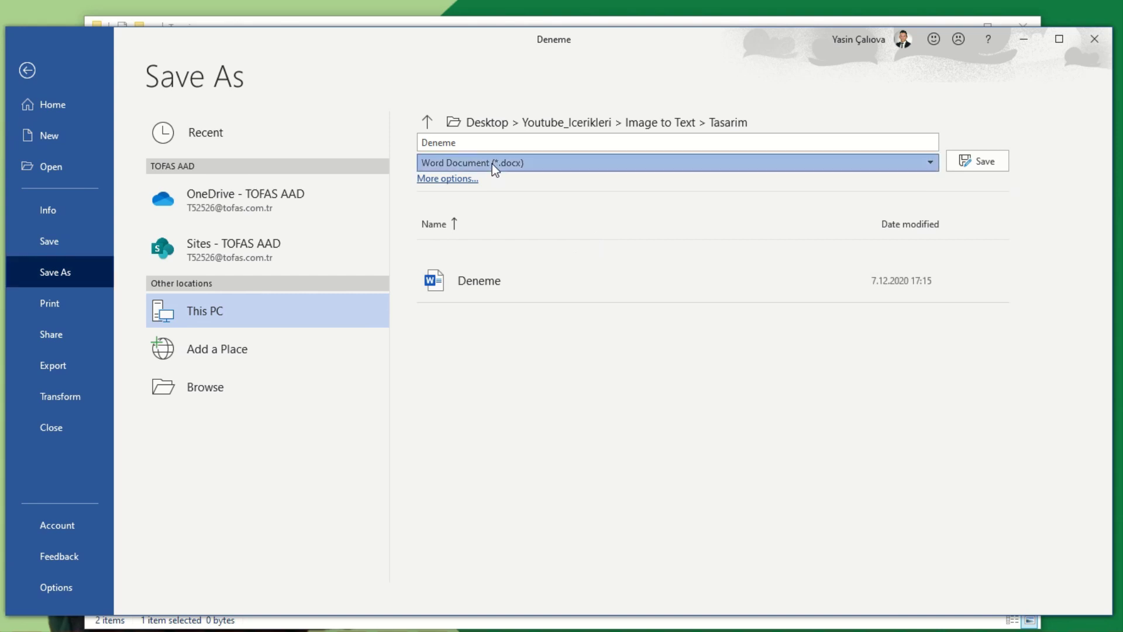
pyautogui.click(468, 264)
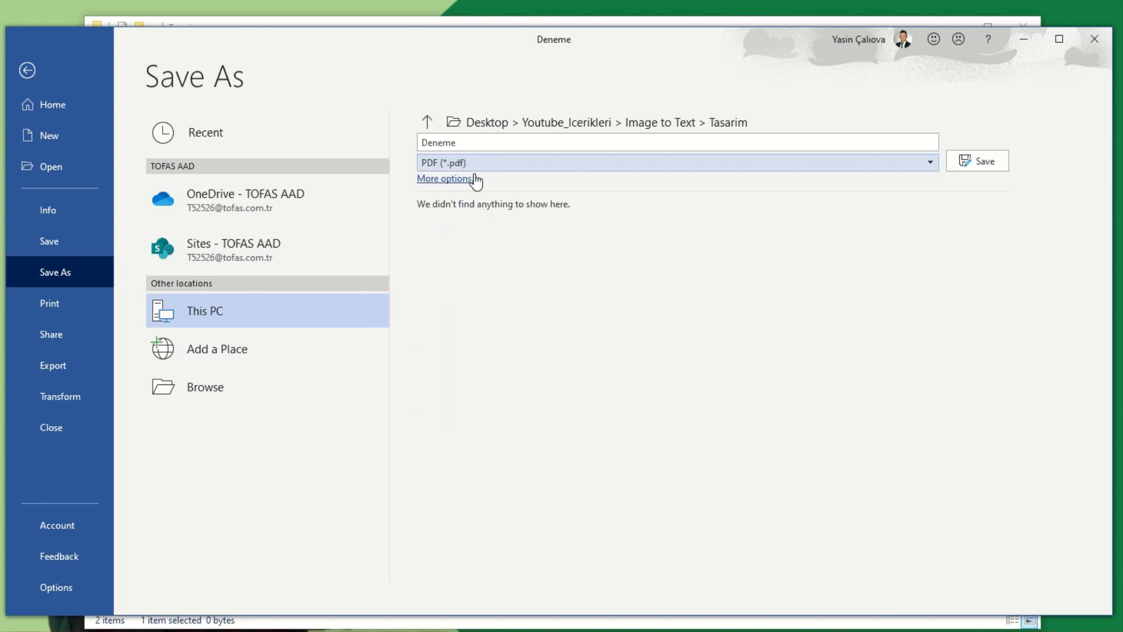
pyautogui.click(986, 159)
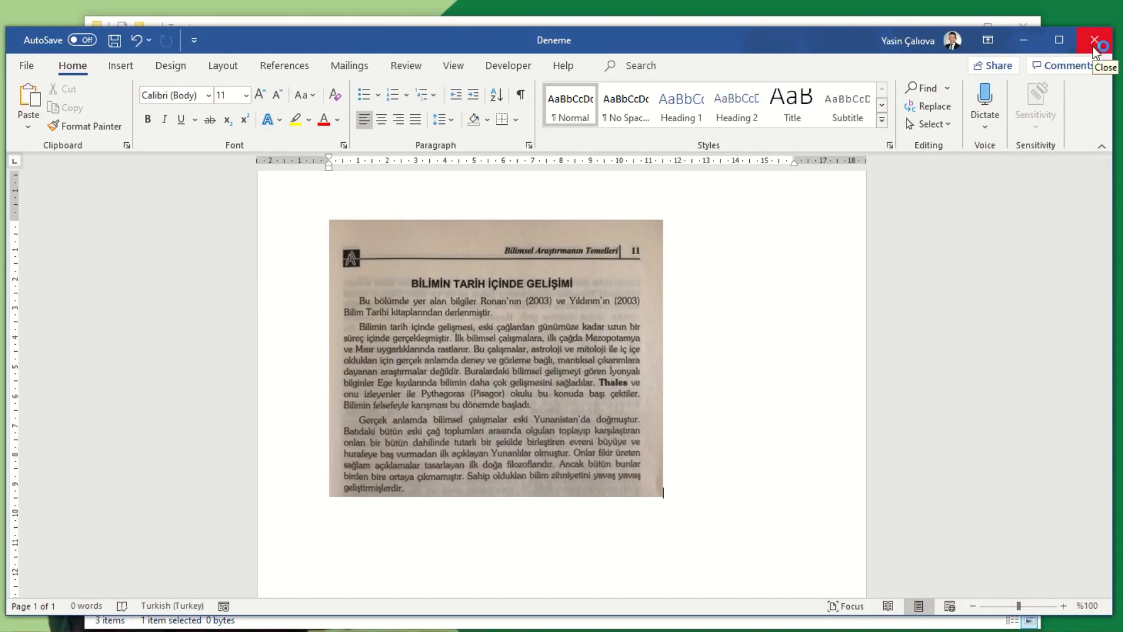
pyautogui.click(1095, 51)
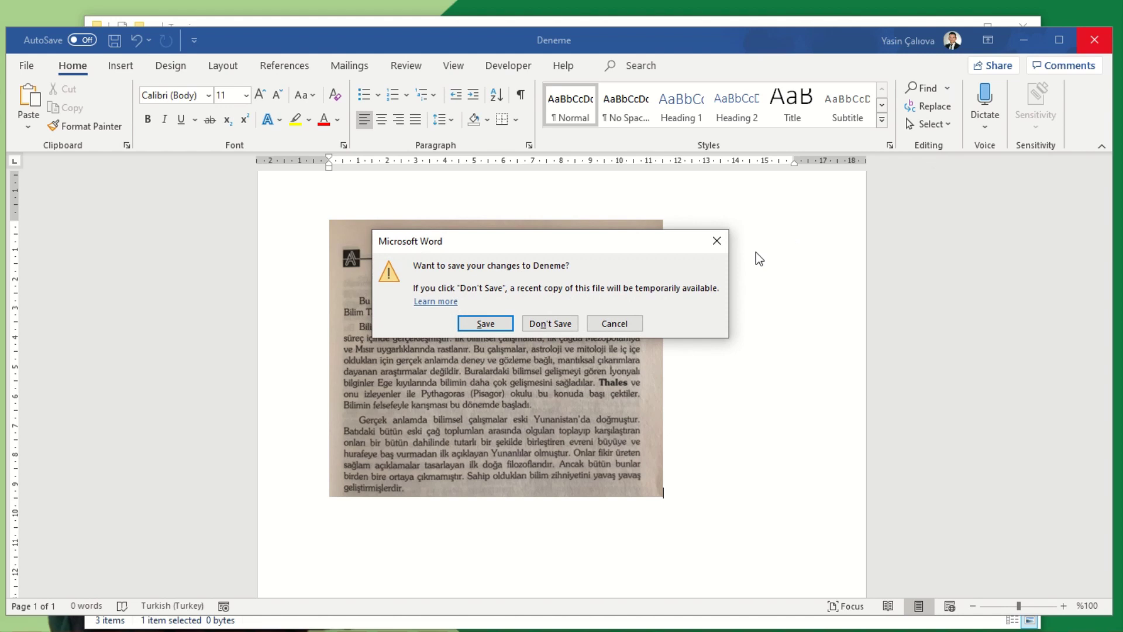
pyautogui.click(492, 323)
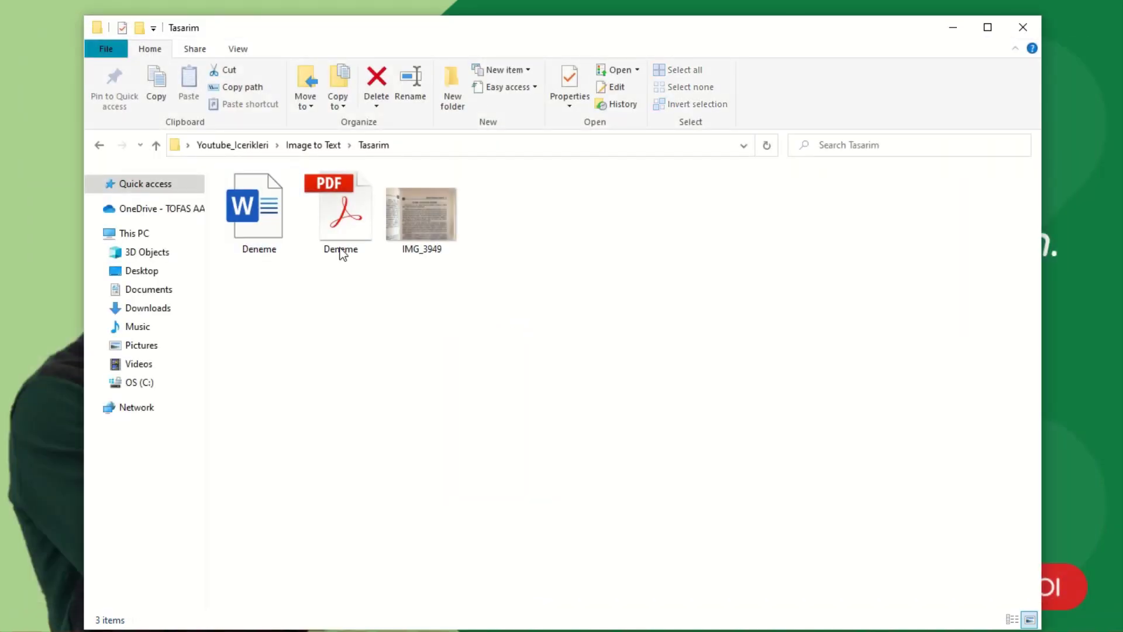
# Open the Deneme PDF with Word, found under Open with > More apps.
pyautogui.click(343, 254)
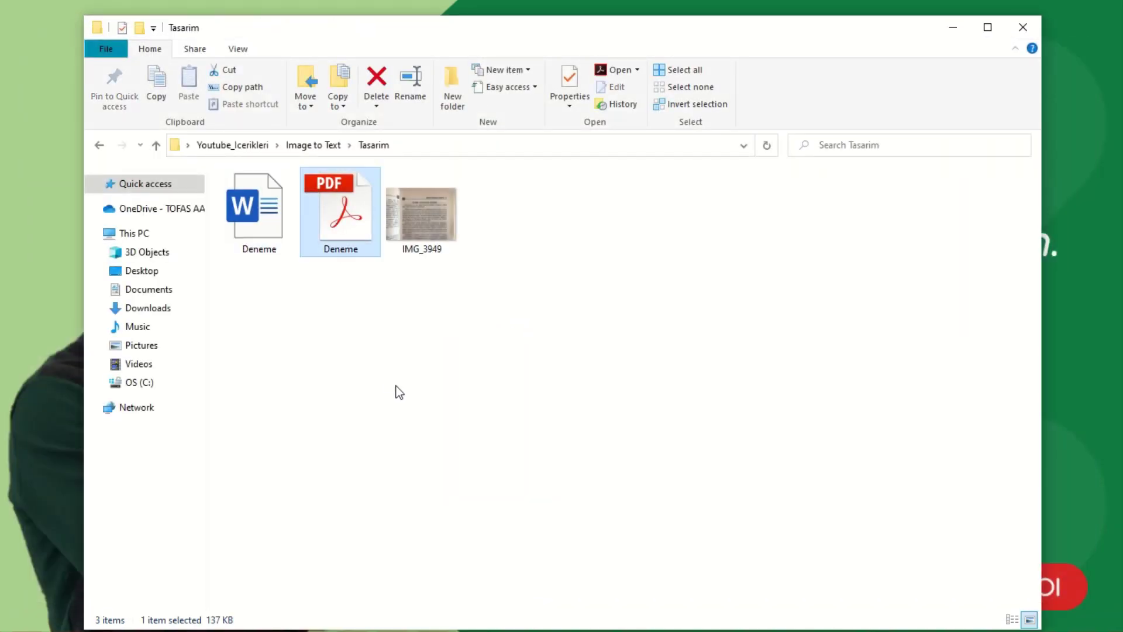
pyautogui.rightClick(343, 234)
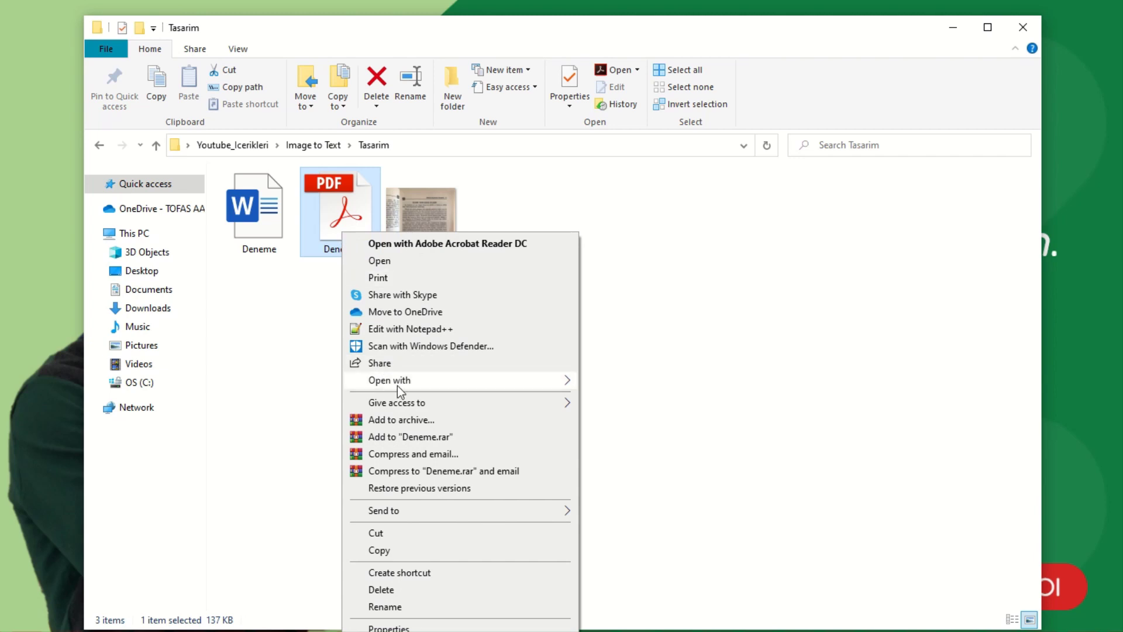
pyautogui.moveTo(389, 380)
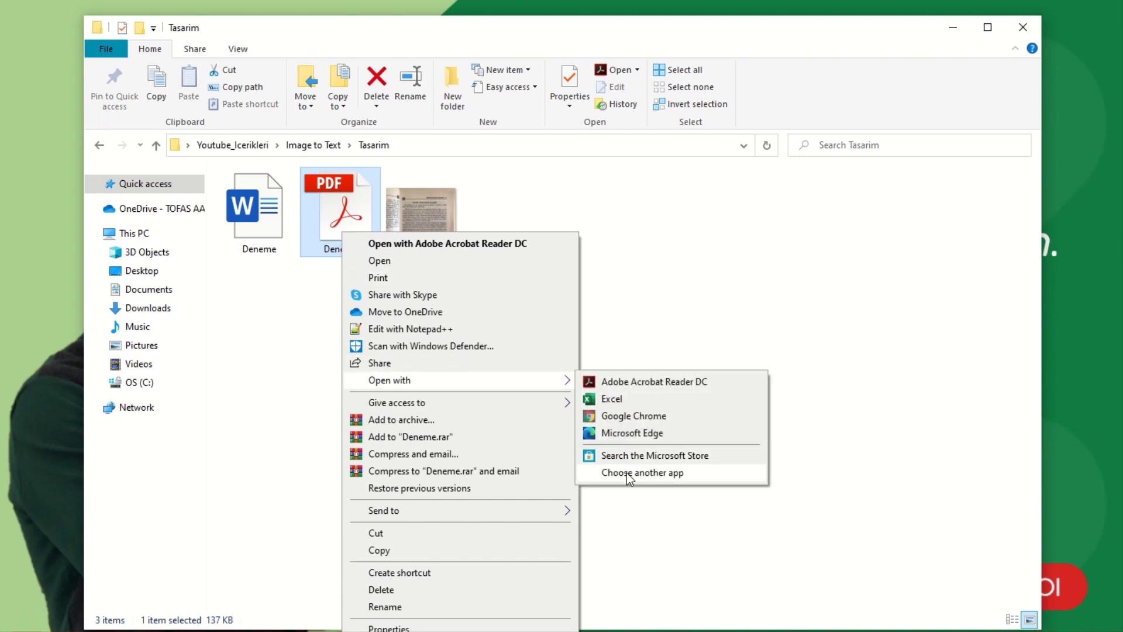
pyautogui.click(626, 473)
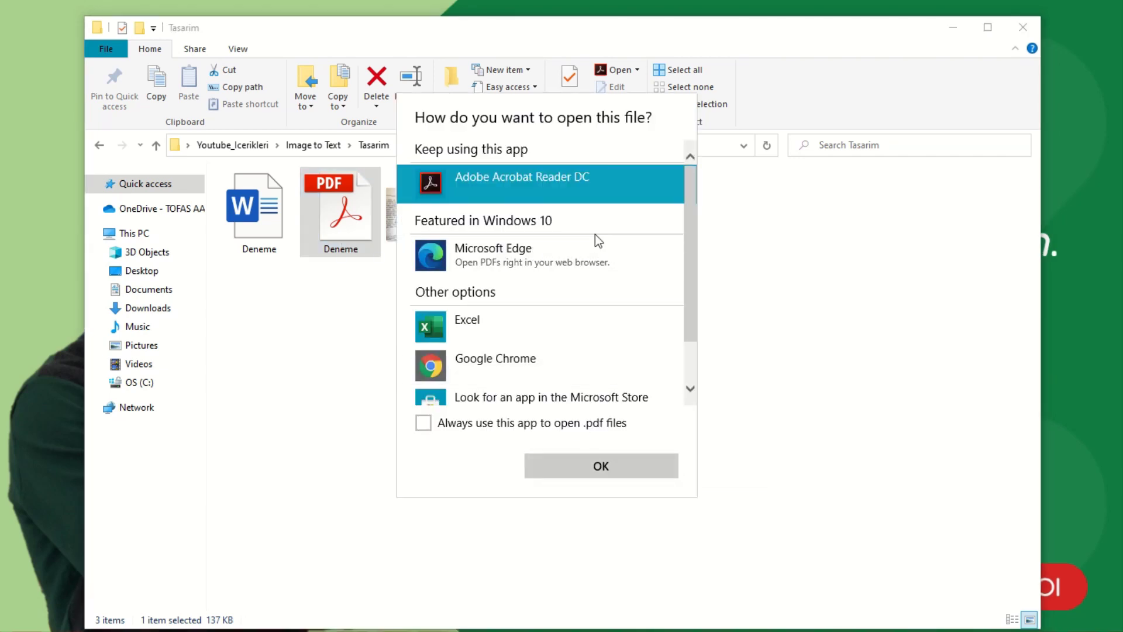
pyautogui.scroll(-2, 644, 252)
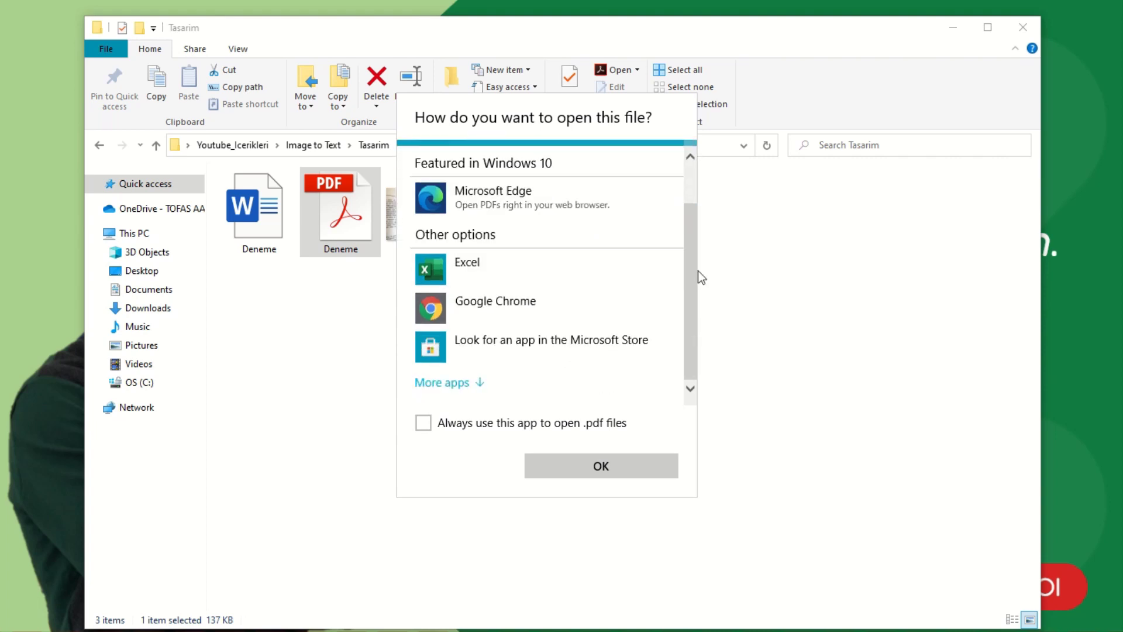
pyautogui.click(470, 389)
pyautogui.scroll(-3, 528, 335)
pyautogui.scroll(-2, 534, 321)
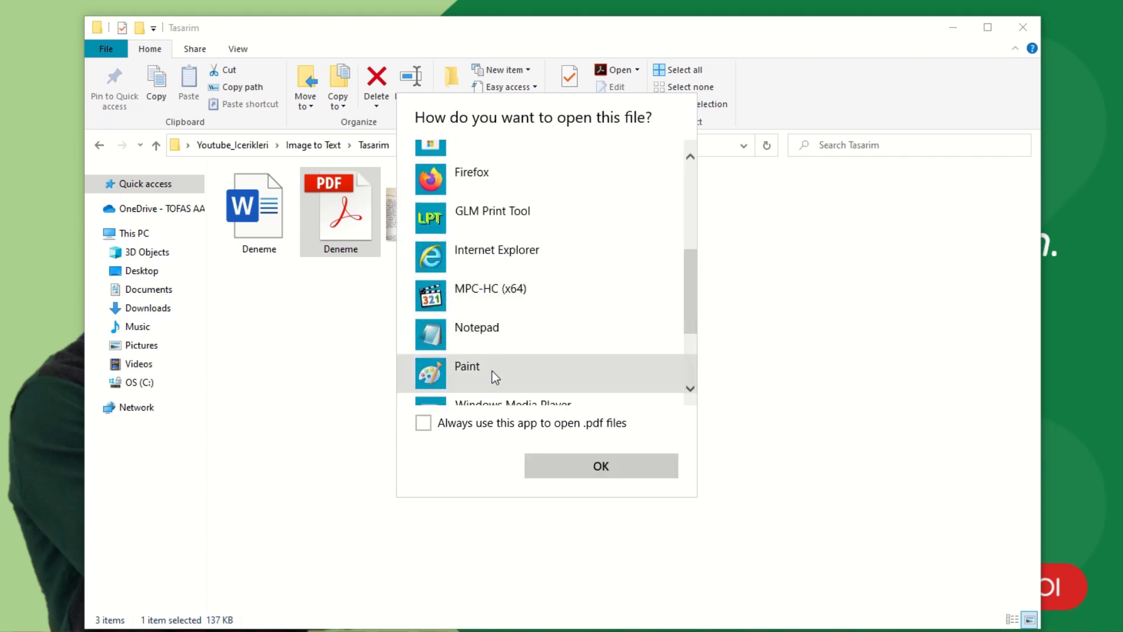
pyautogui.scroll(-2, 492, 370)
pyautogui.click(475, 303)
pyautogui.click(559, 473)
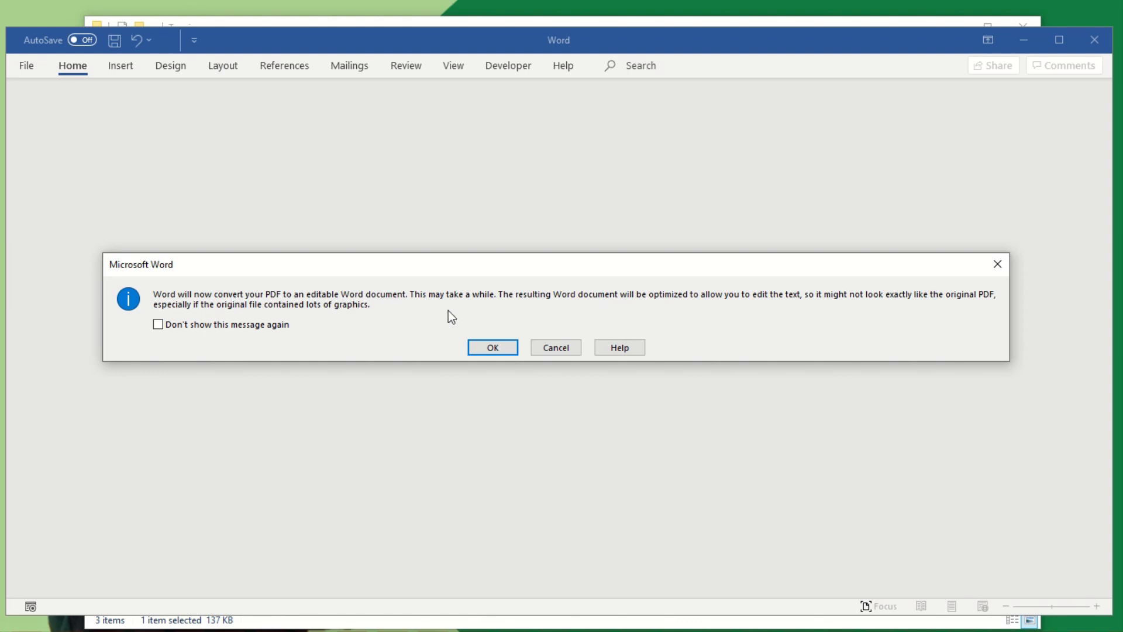
# Accept the PDF-to-editable conversion and test-select the converted page text.
pyautogui.click(492, 349)
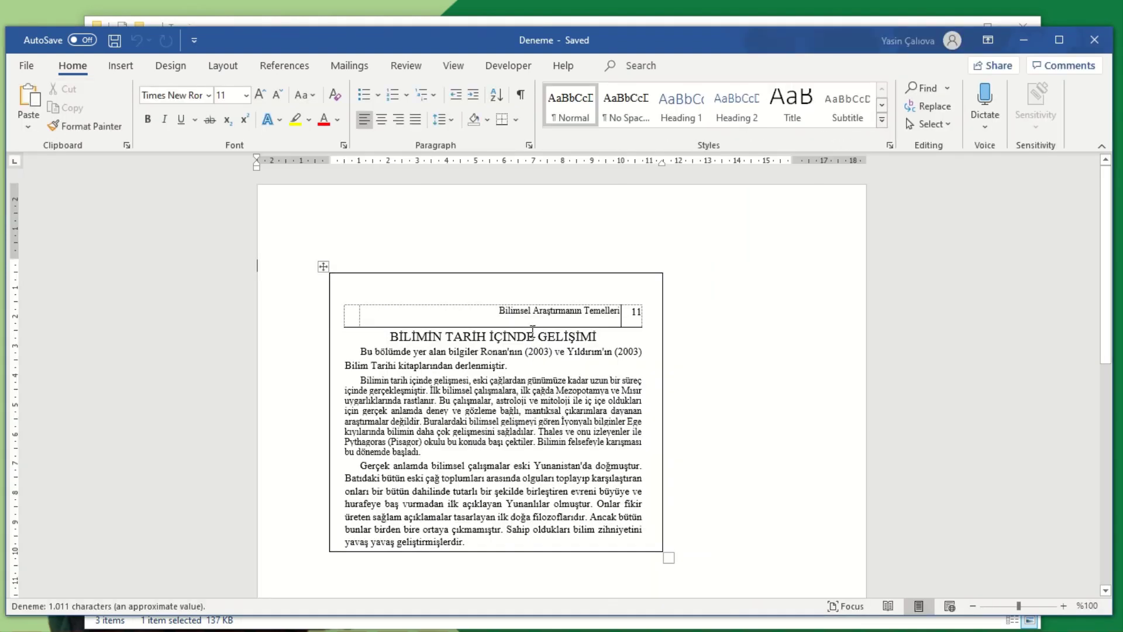
pyautogui.moveTo(383, 336); pyautogui.dragTo(492, 530)
pyautogui.click(423, 451)
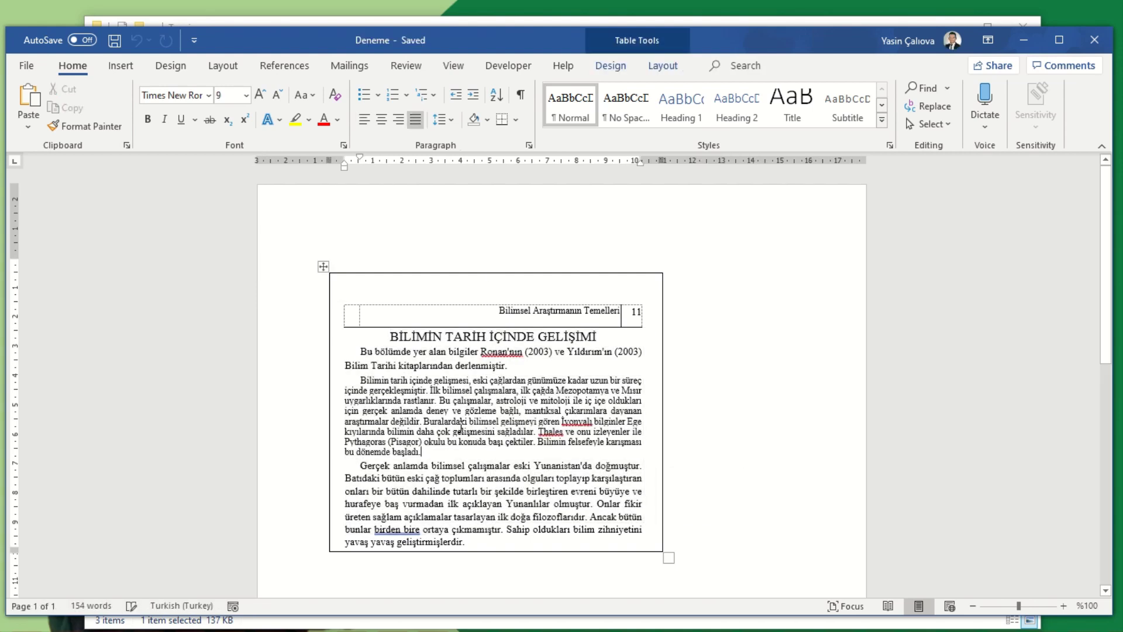
# Move the sentences from 'İlk bilimsel' to 'gelişmeyi' out of the paragraph to below the table.
pyautogui.moveTo(428, 389); pyautogui.dragTo(502, 422)
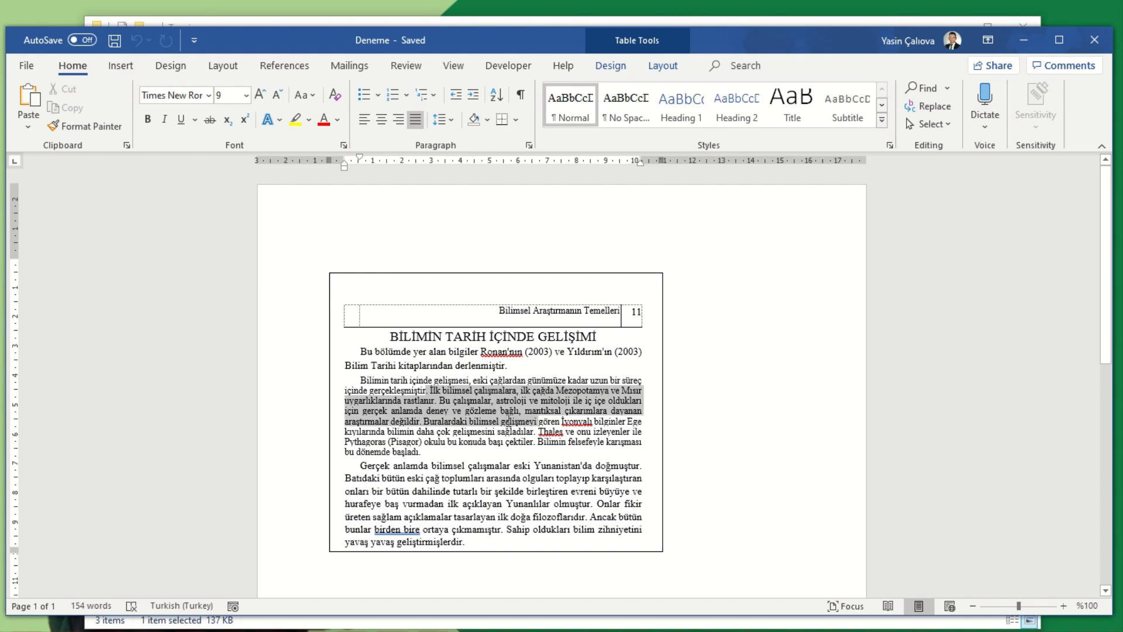
pyautogui.press('Delete')
pyautogui.scroll(-2, 509, 415)
pyautogui.click(433, 522)
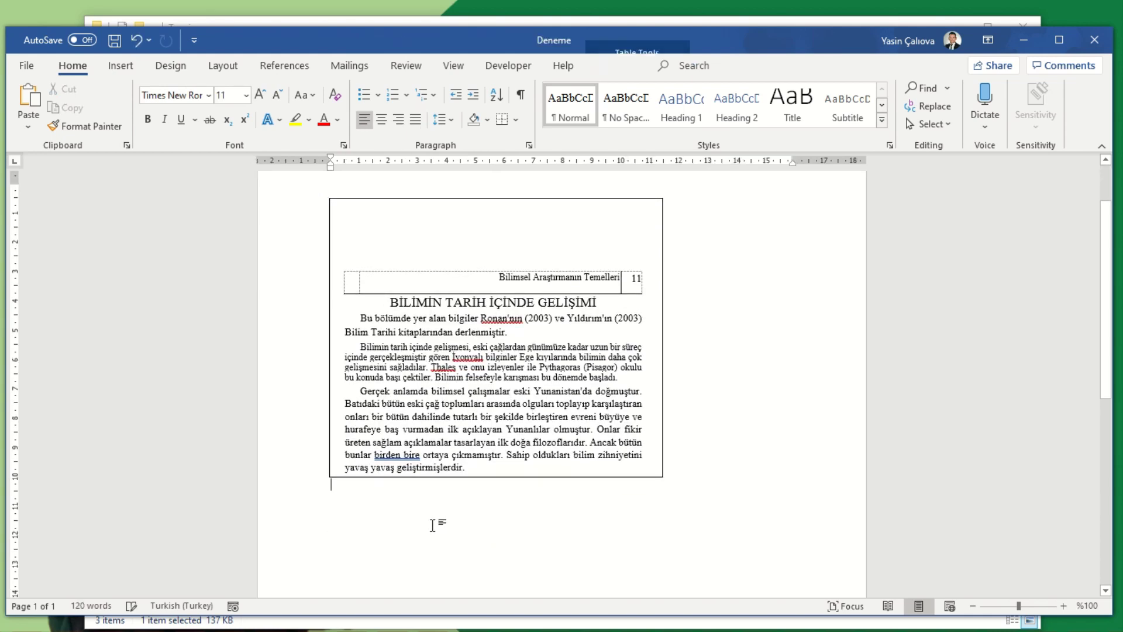
pyautogui.write('. İlk bilimsel çalışmalara, ilk çağda Mezopotamya ve Mısır uygarlıklarında rastlanır. Bu çalışmalar, astroloji ve mitoloji ile iç içe oldukları için gerçek anlamda deney ve gözleme bağlı, mantıksal çıkarımlara dayanan araştırmalar değildir. Buralardaki bilimsel gelişmeyi')
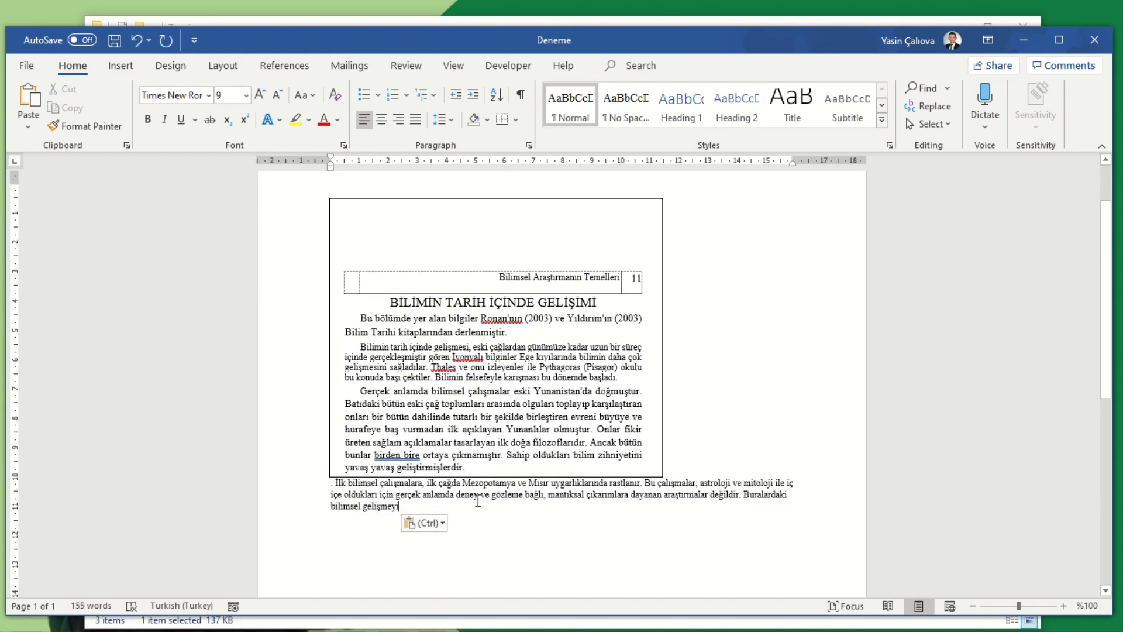
pyautogui.press('Return')
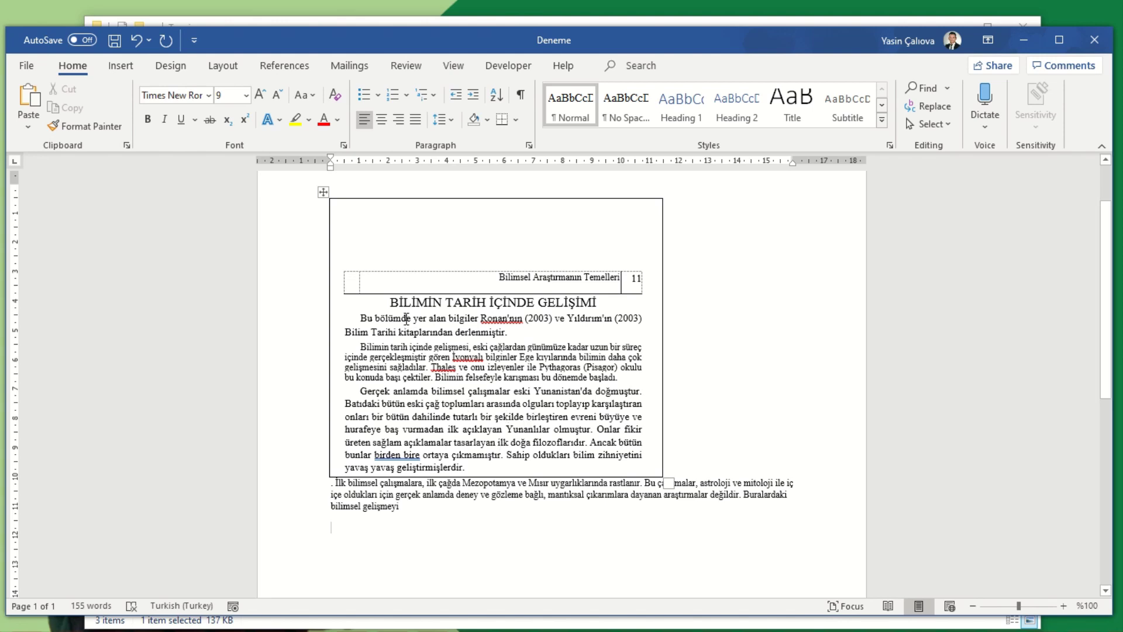
pyautogui.moveTo(399, 303)
pyautogui.click(145, 96)
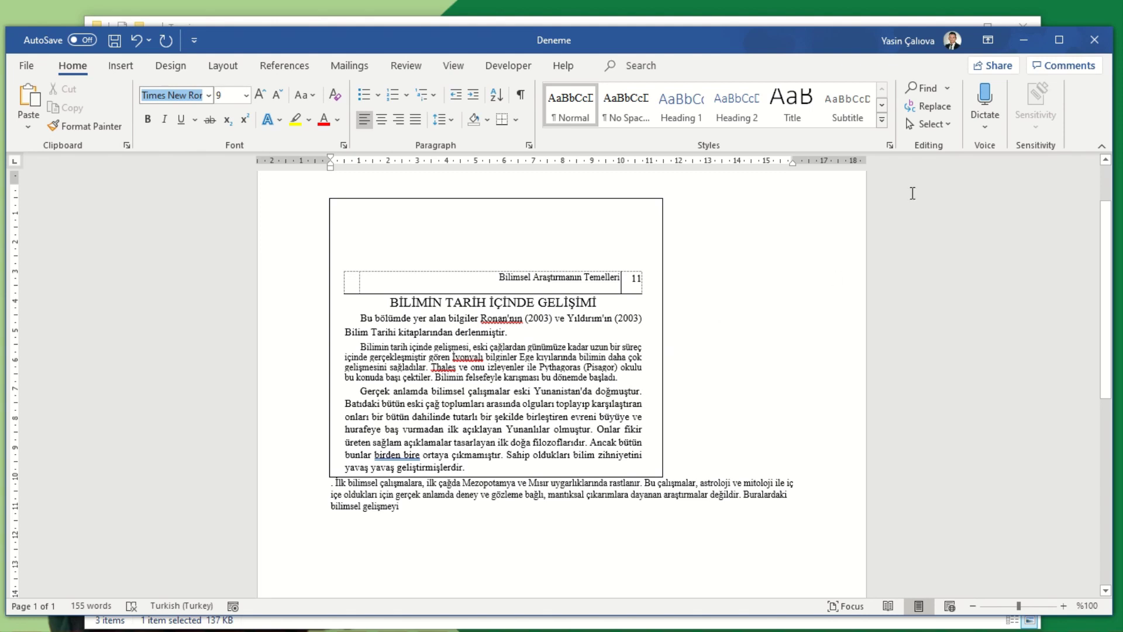
pyautogui.click(1020, 47)
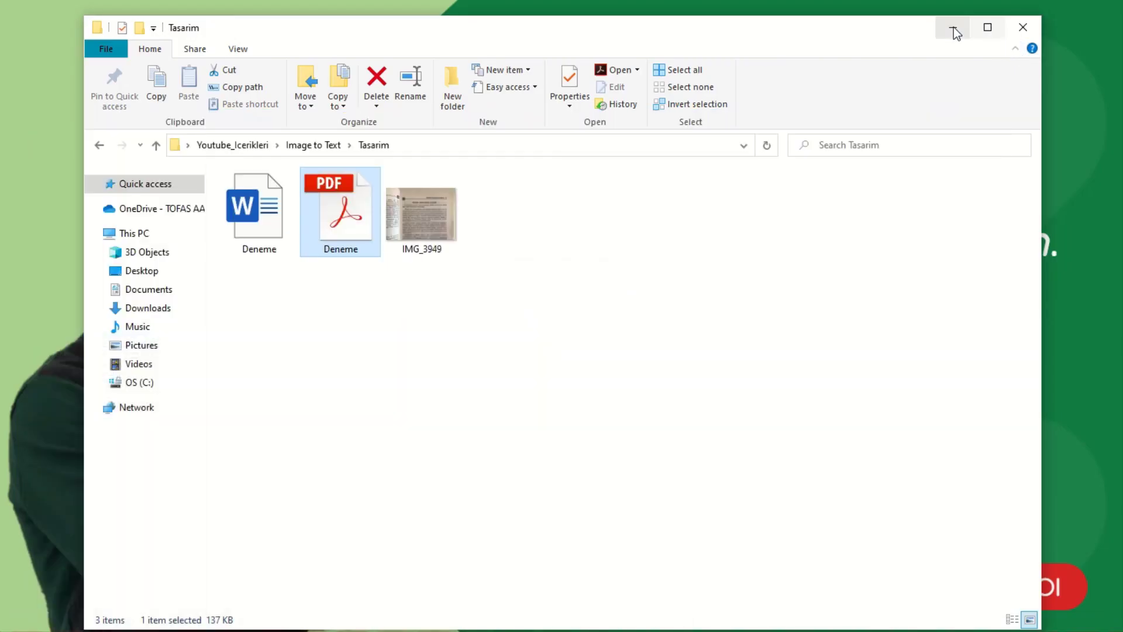